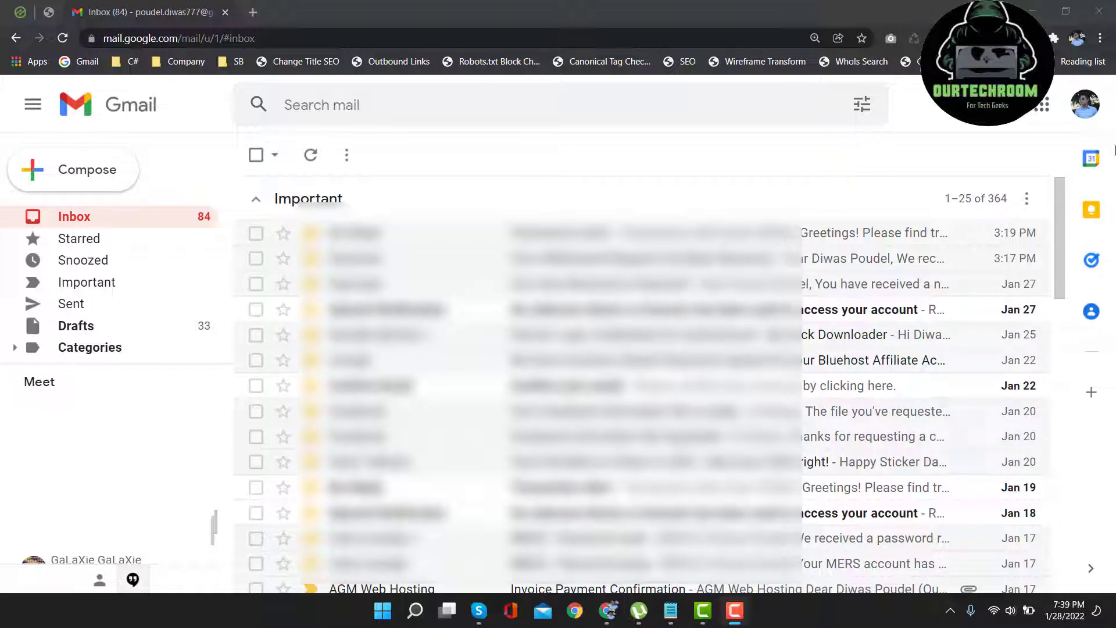
left_click(1085, 111)
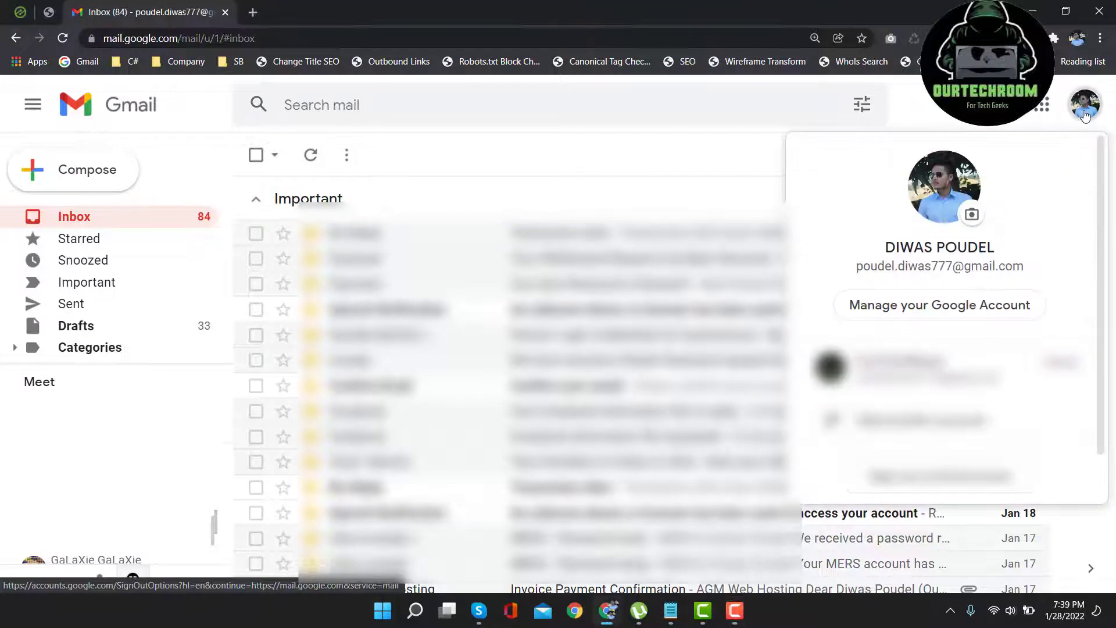
left_click(972, 314)
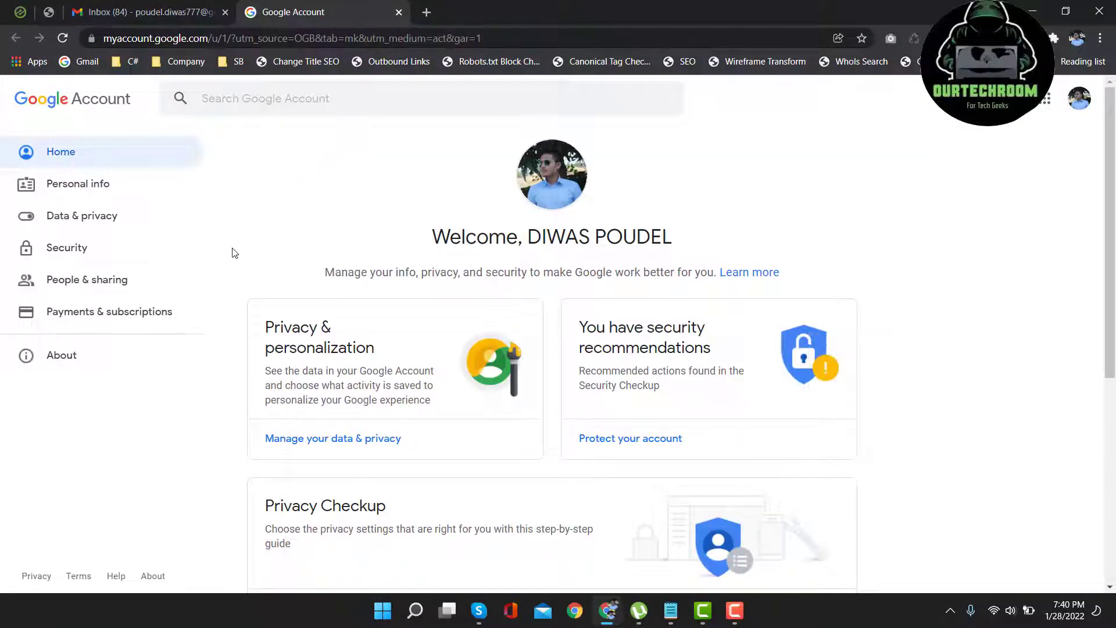
- Open Security and scroll to the 'Your devices' and 'Third-party apps with account access' cards
left_click(68, 250)
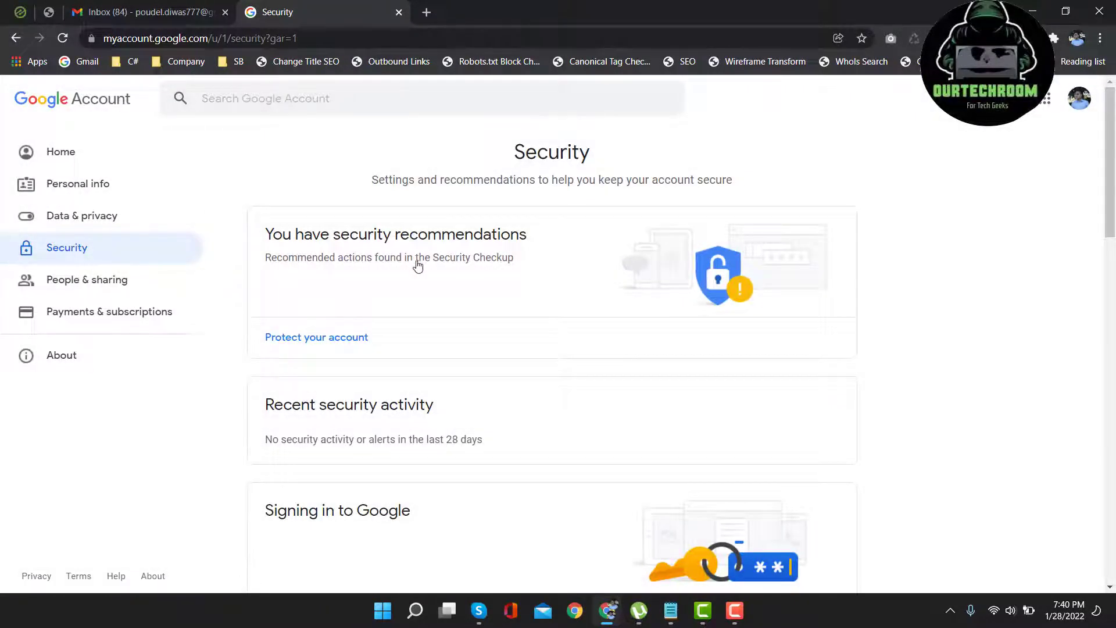
scroll(406, 359, "down", 10)
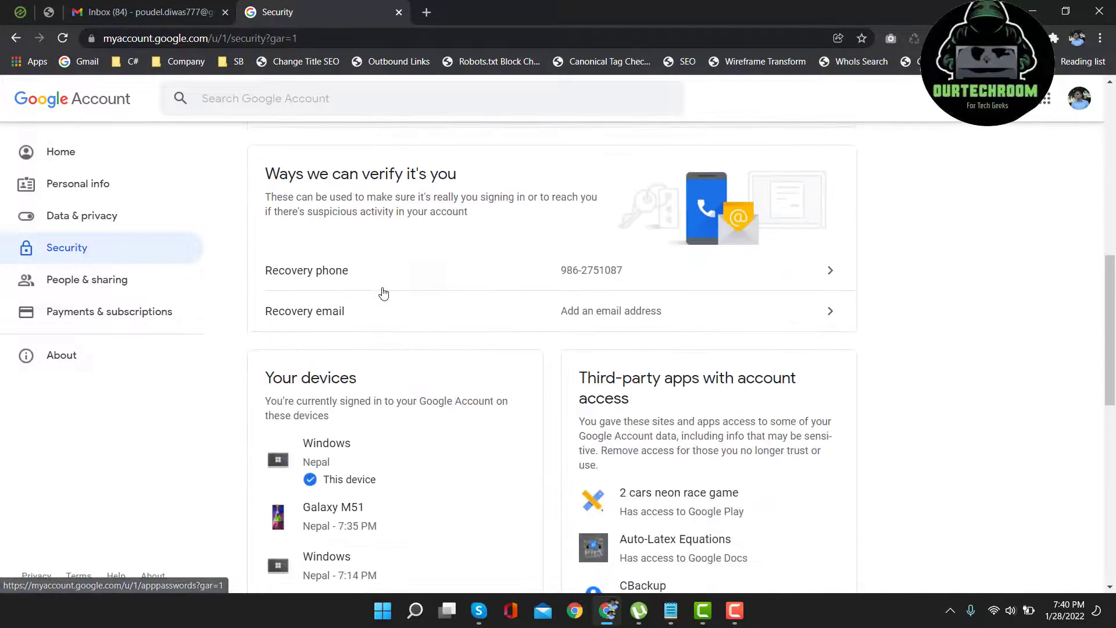
scroll(383, 292, "down", 2)
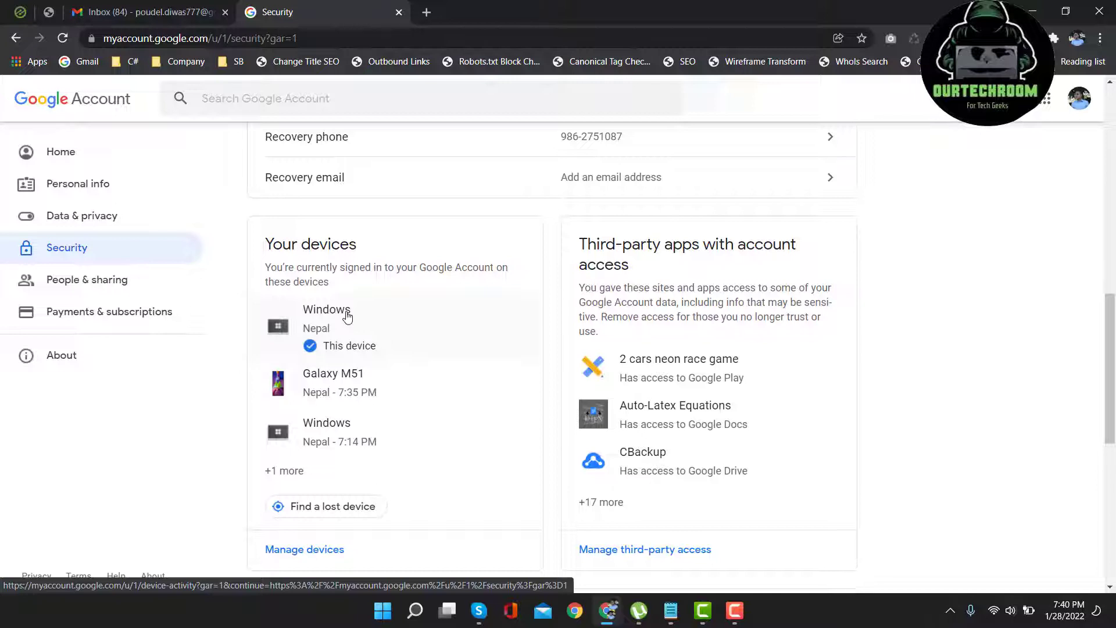
scroll(347, 316, "down", 1)
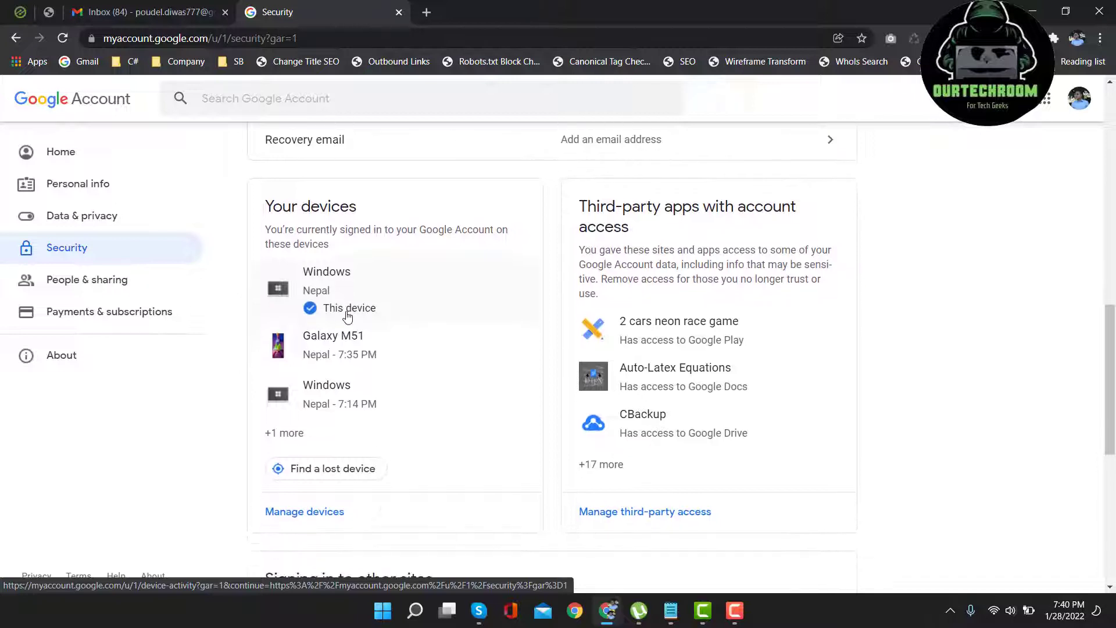
- Open the Windows Latitude 3410 device details and reveal its recent sign-in IP address
left_click(333, 505)
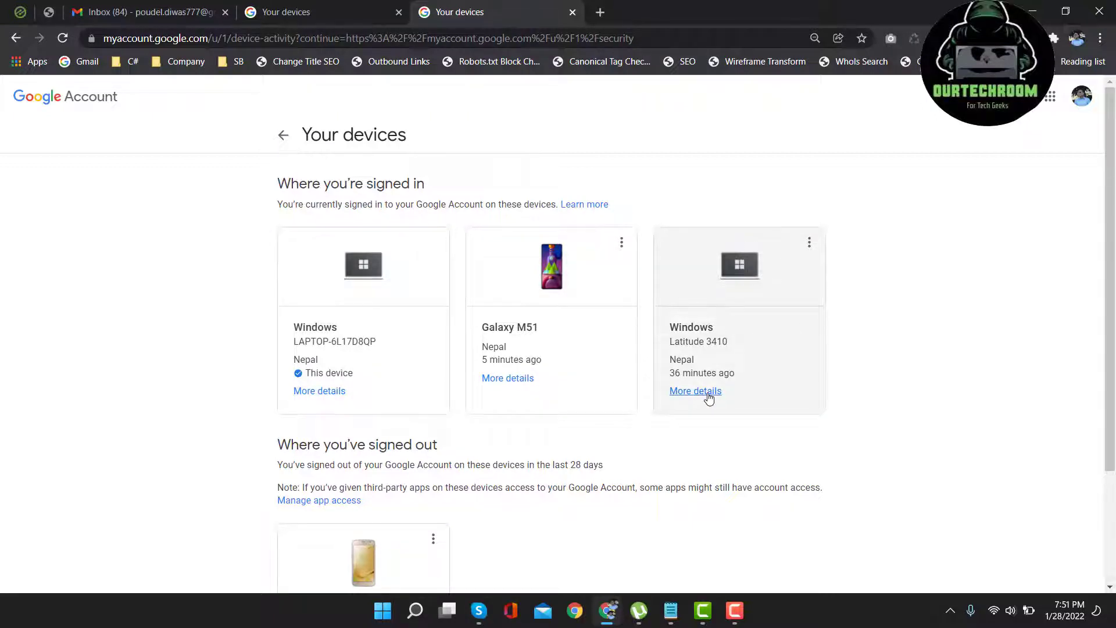
left_click(709, 398)
left_click(639, 384)
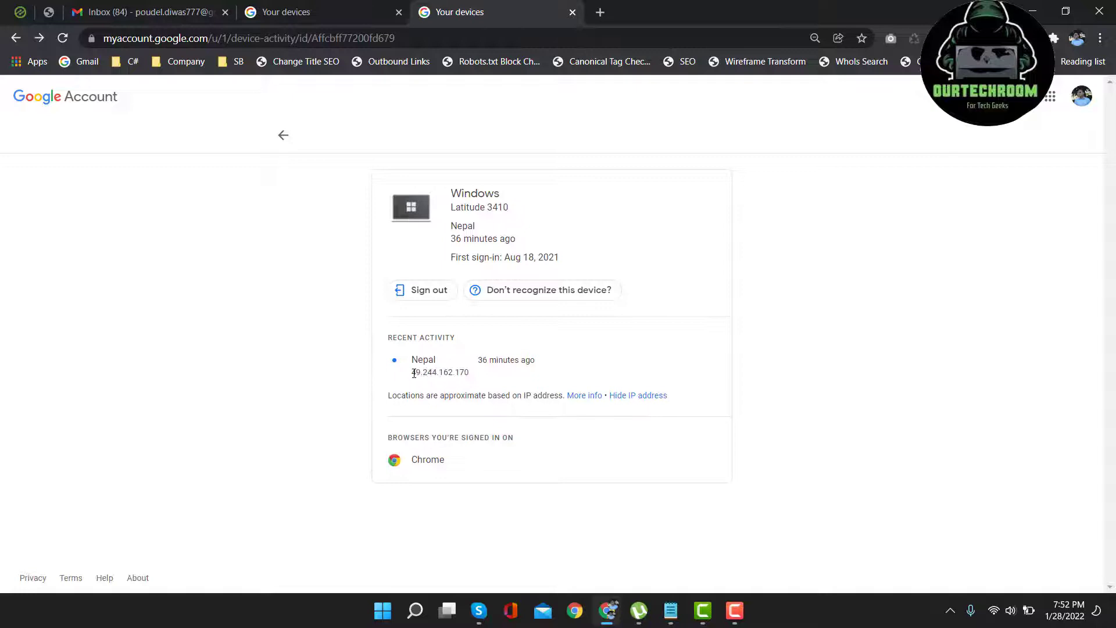
left_click_drag(411, 372, 535, 361)
left_click_drag(415, 357, 434, 358)
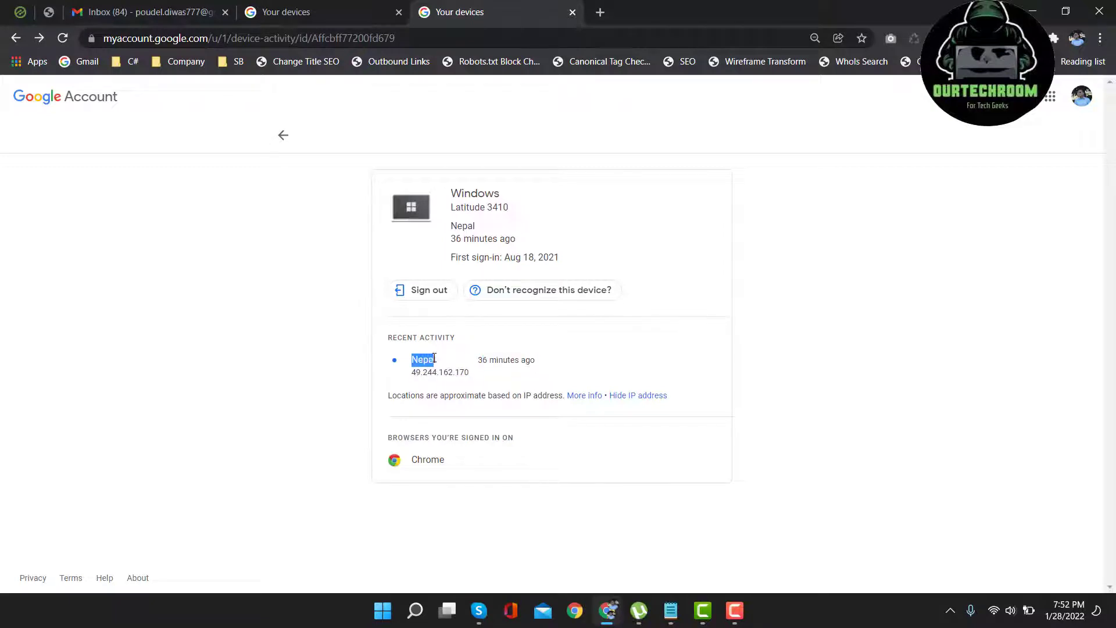
left_click(416, 460)
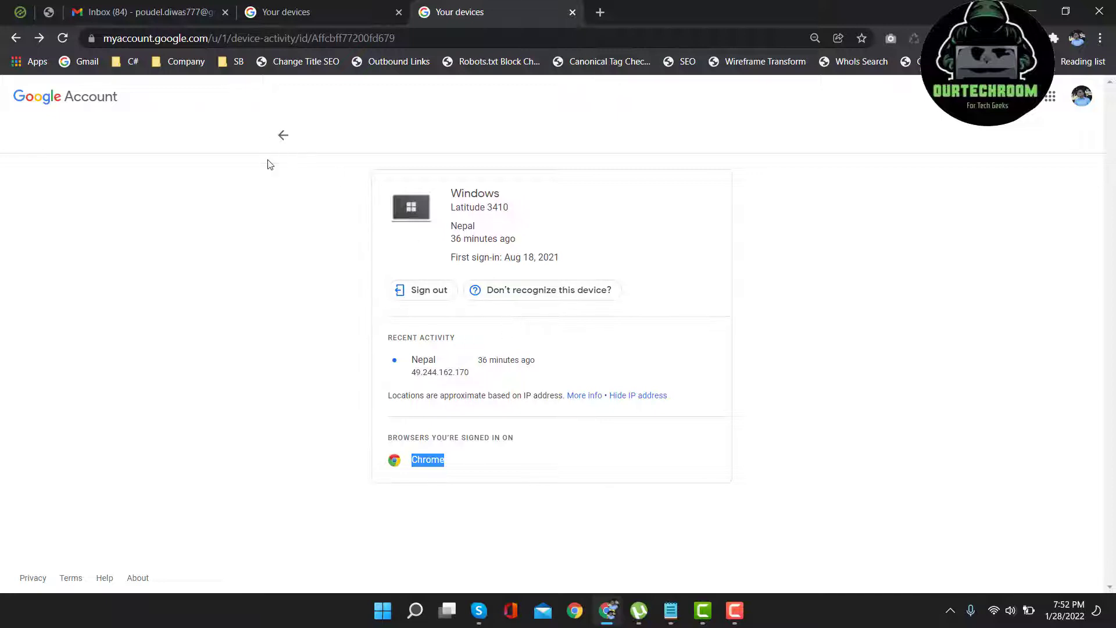
- Sign out the Windows Latitude 3410 laptop and return to the devices list
left_click(444, 297)
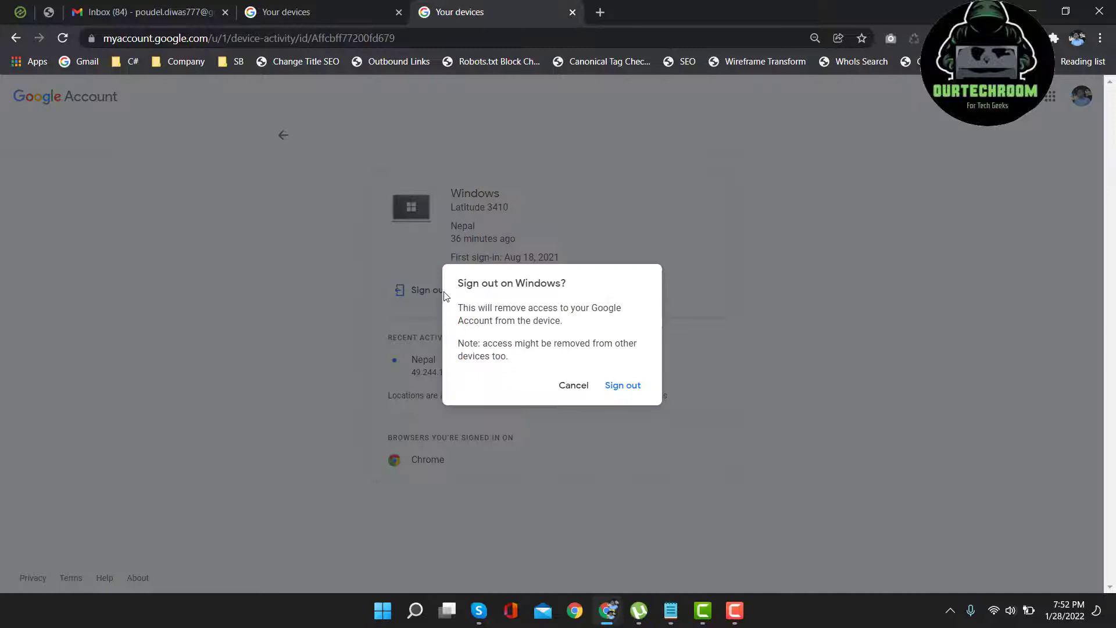
left_click(627, 392)
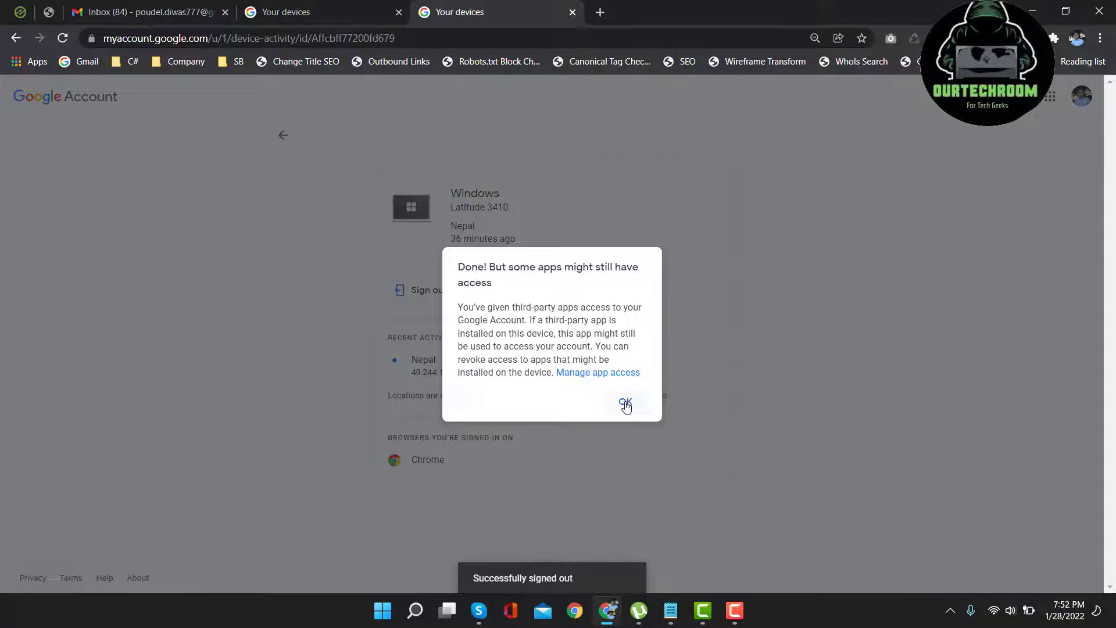
left_click(625, 404)
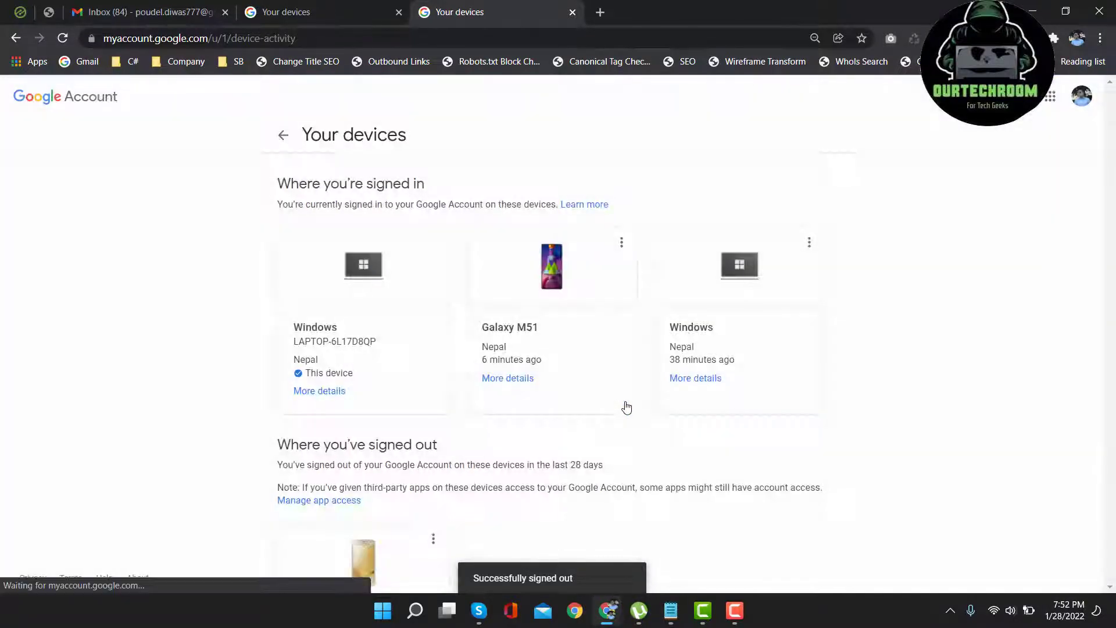
- Sign out the other Windows computer through its options menu
scroll(423, 395, "down", 1)
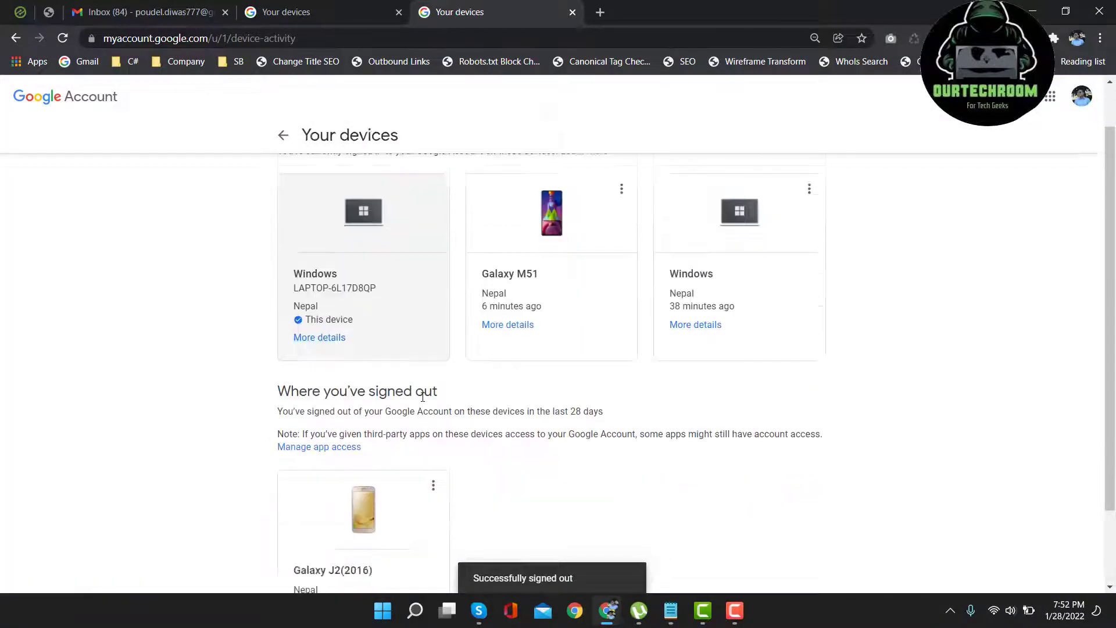
scroll(423, 397, "down", 2)
scroll(423, 398, "up", 1)
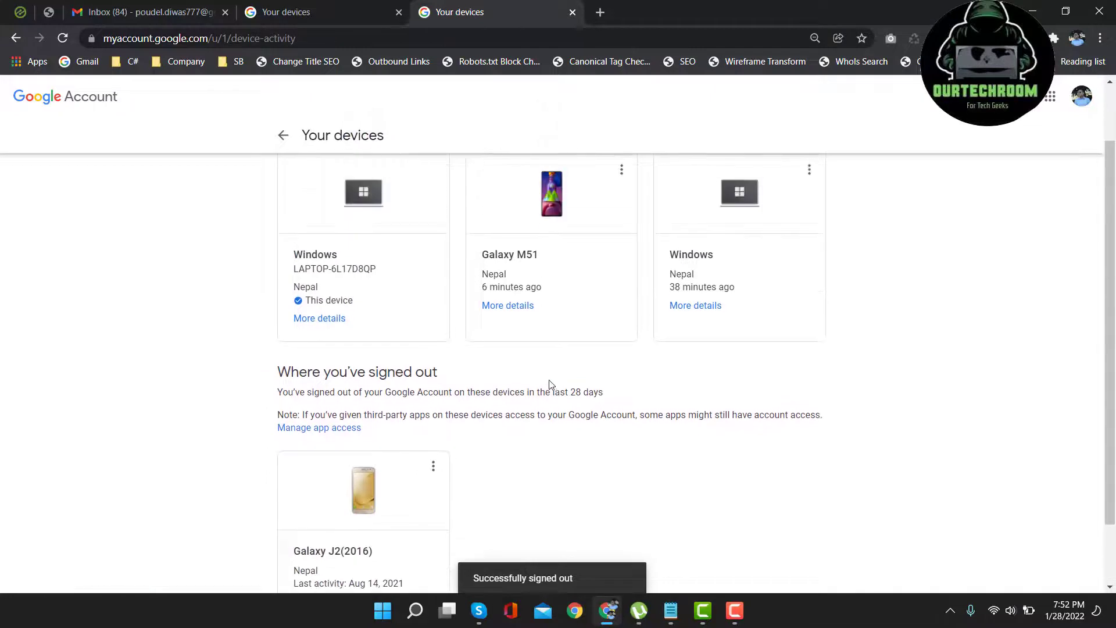
left_click(807, 174)
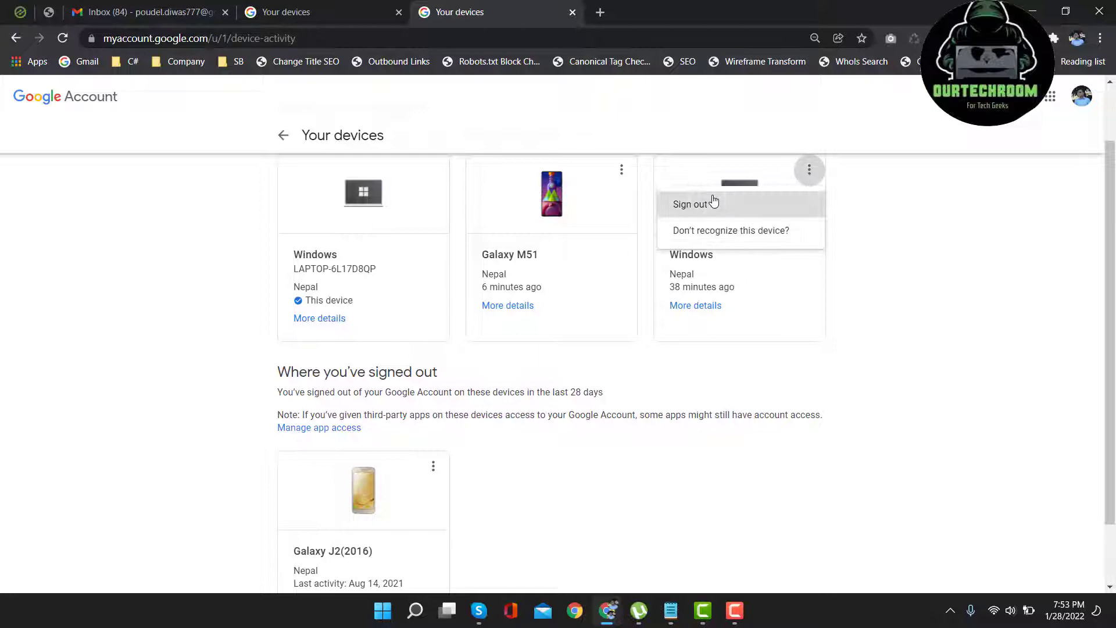
left_click(701, 204)
left_click(619, 389)
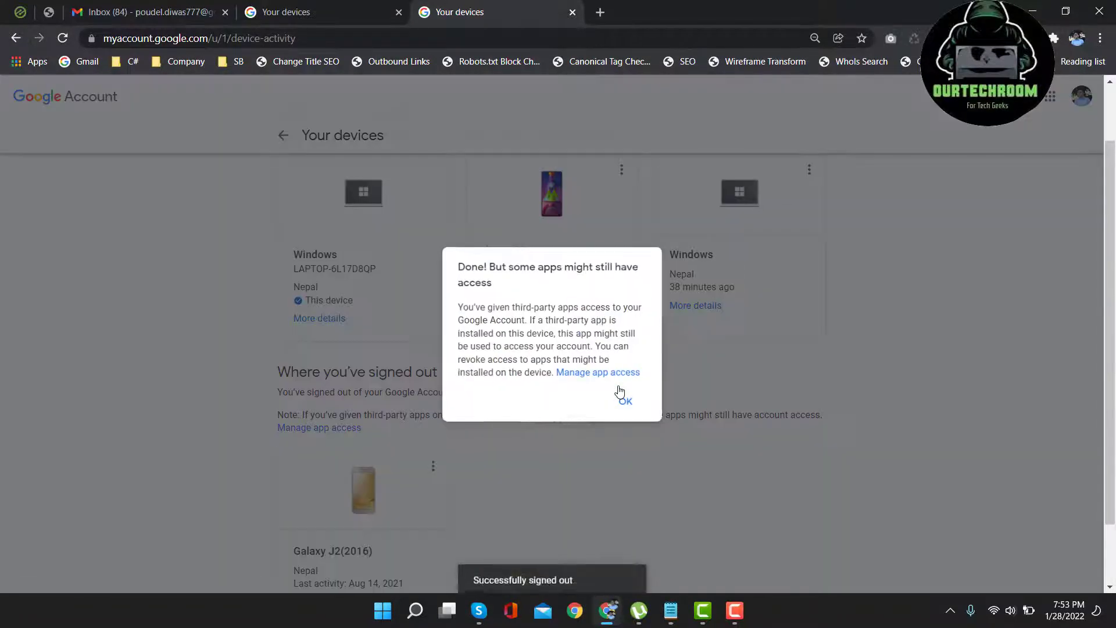
left_click(621, 405)
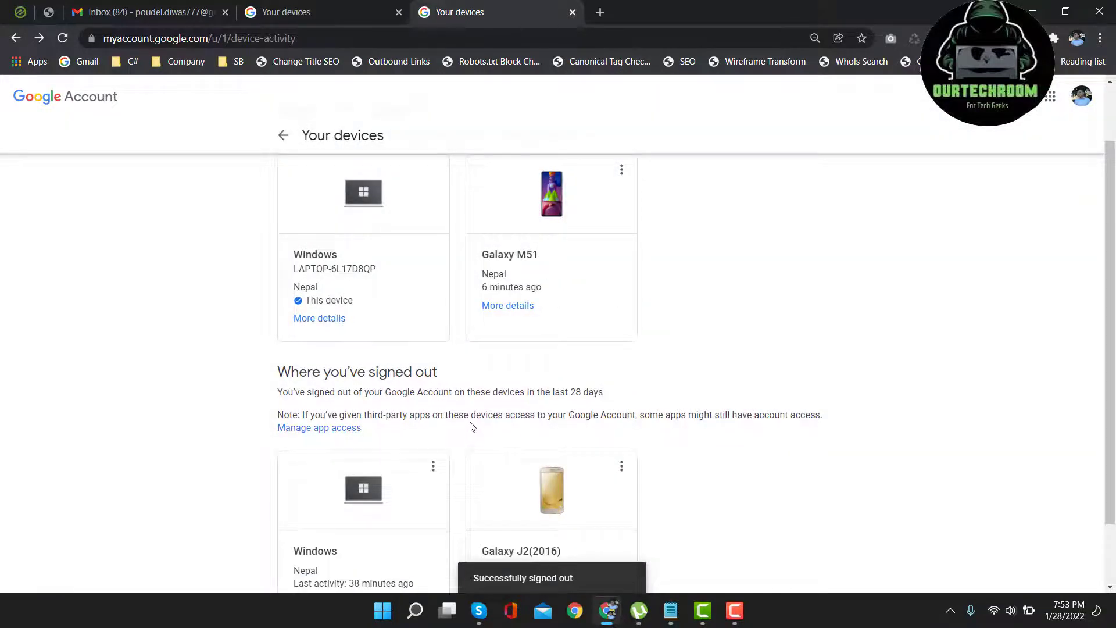
scroll(361, 391, "down", 2)
left_click_drag(370, 298, 437, 296)
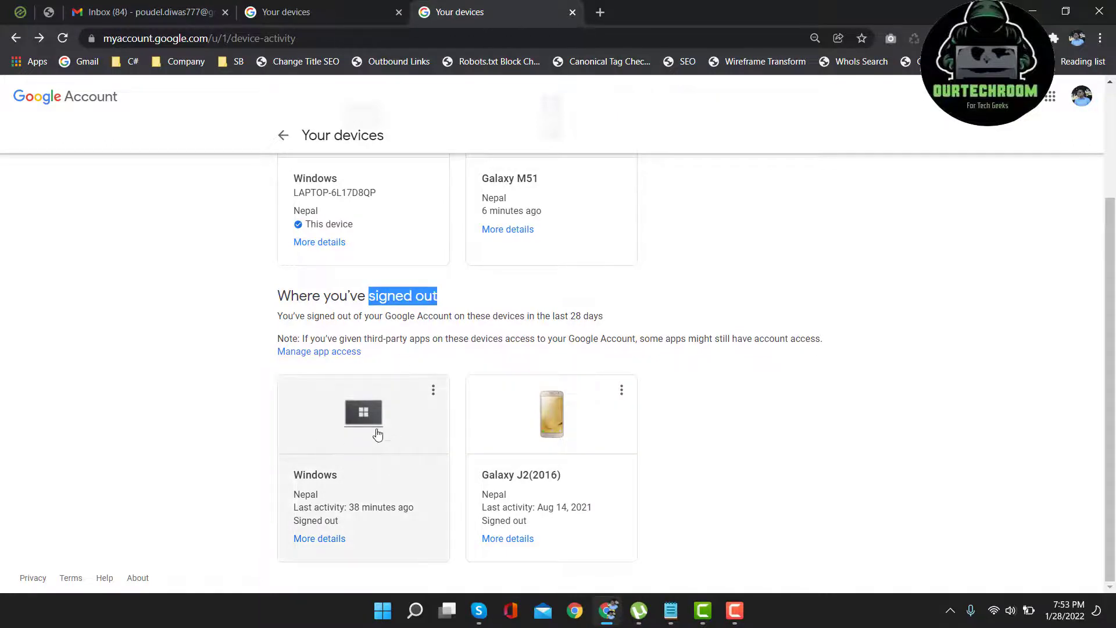
scroll(389, 418, "up", 2)
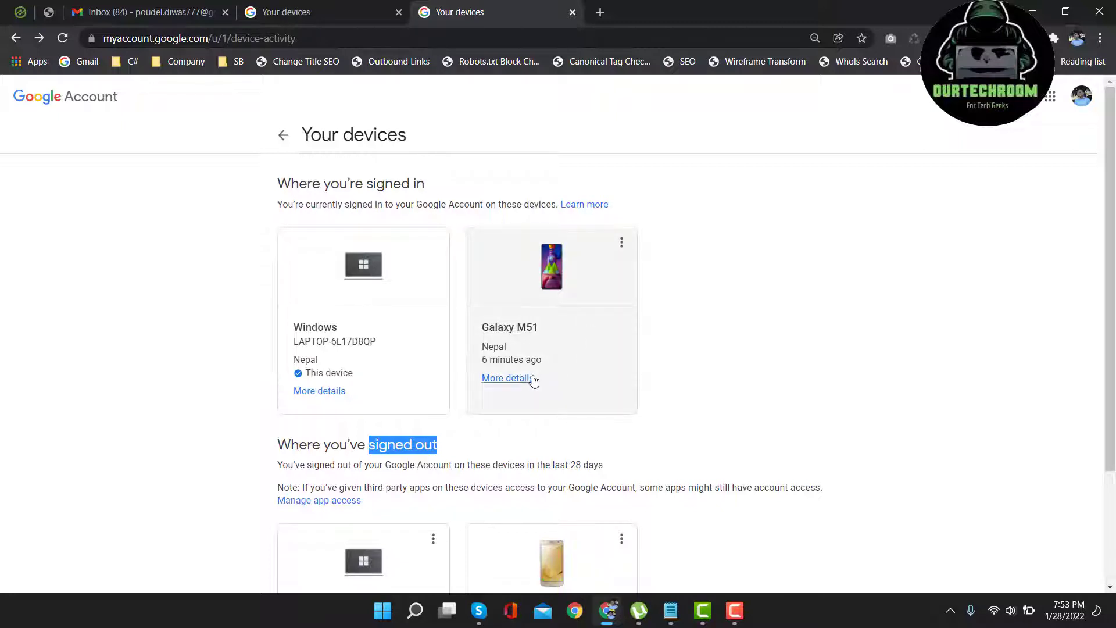
left_click(622, 244)
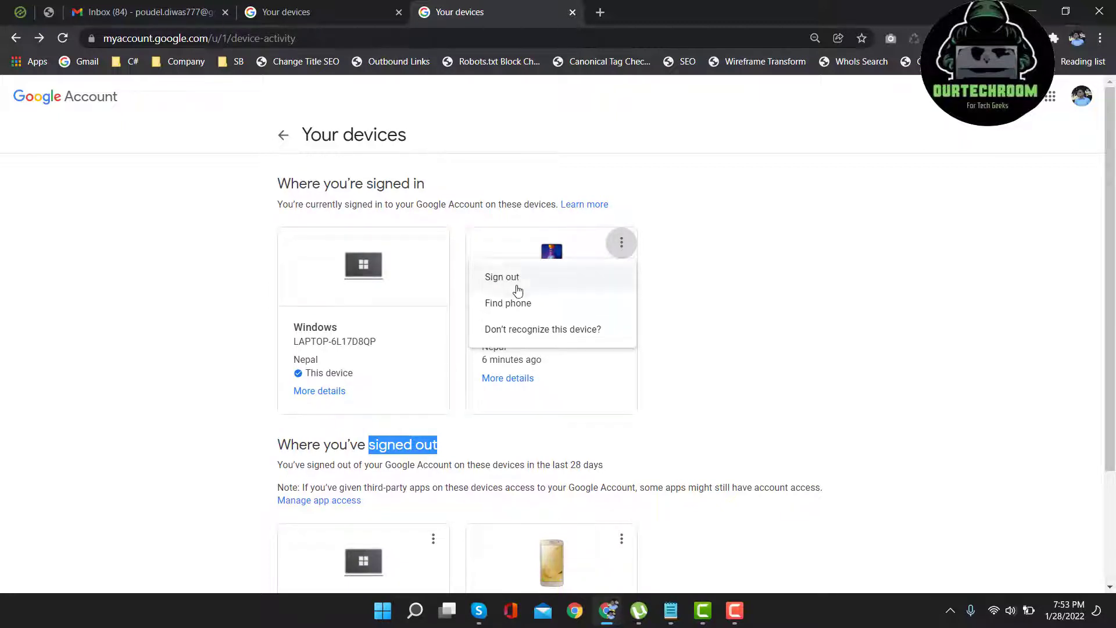
left_click(635, 464)
scroll(533, 510, "down", 3)
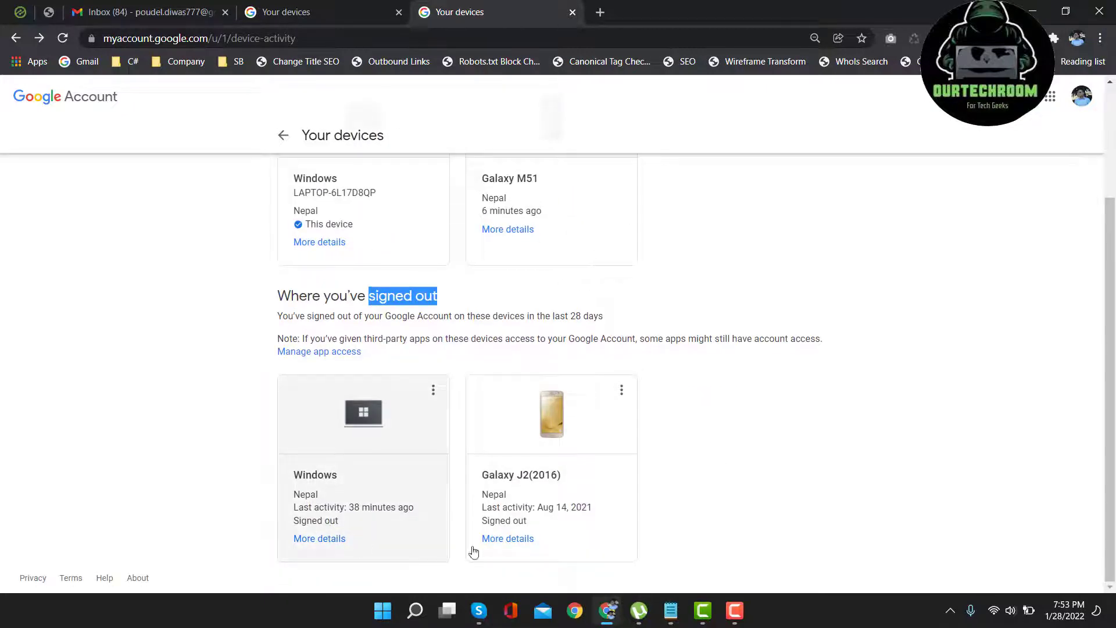
left_click(305, 347)
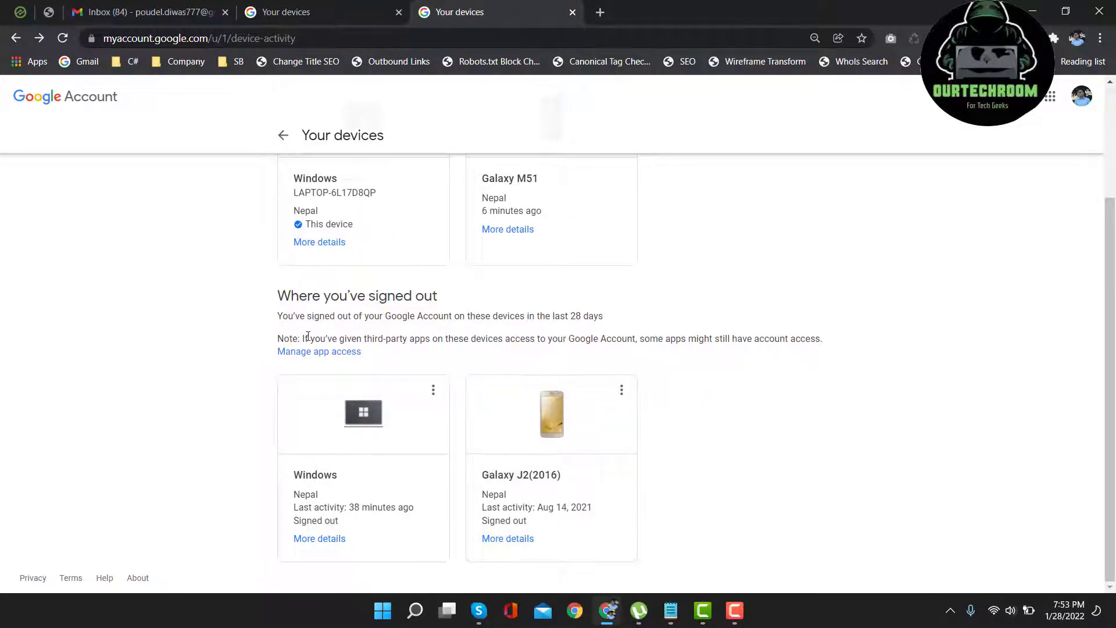
left_click_drag(304, 338, 635, 342)
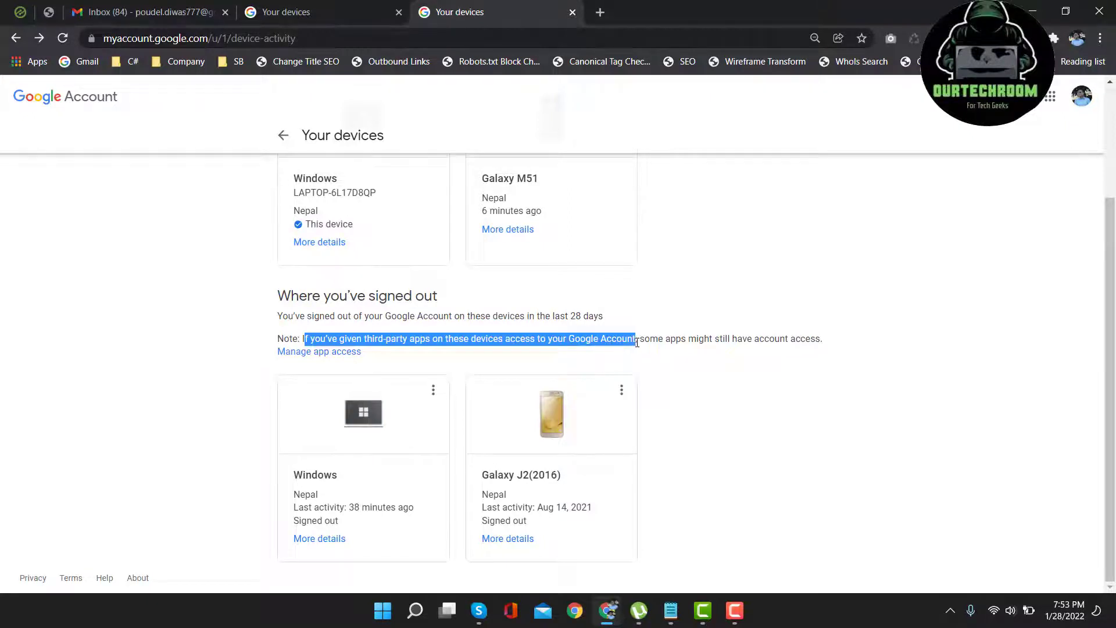
- In the apps-with-access list, remove account access for both Untitled project apps
left_click(339, 353)
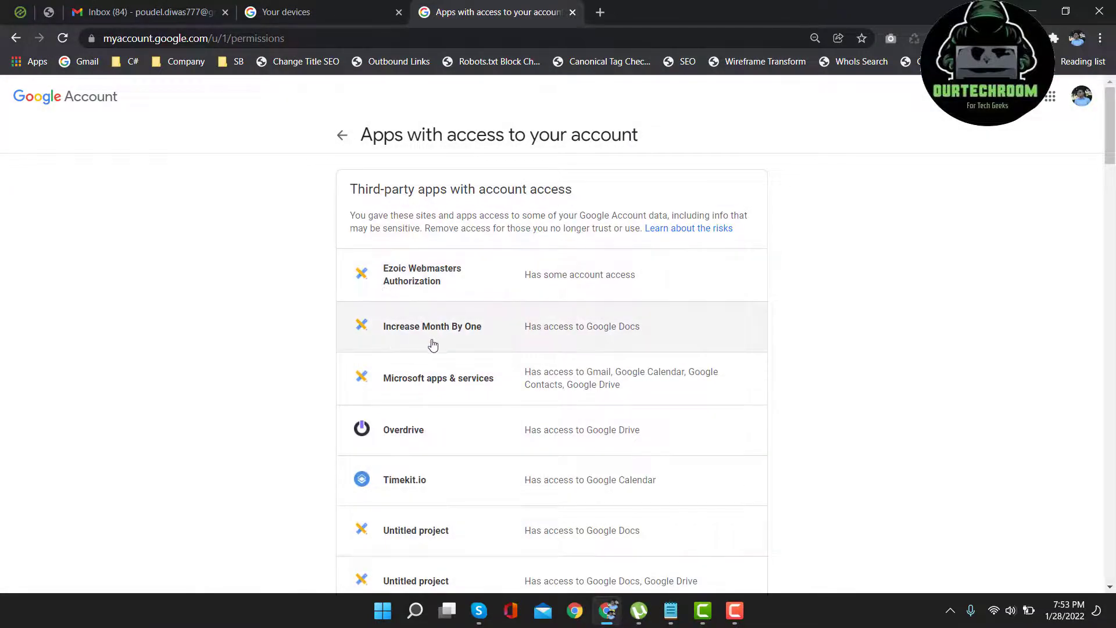
scroll(433, 346, "down", 8)
scroll(431, 339, "up", 8)
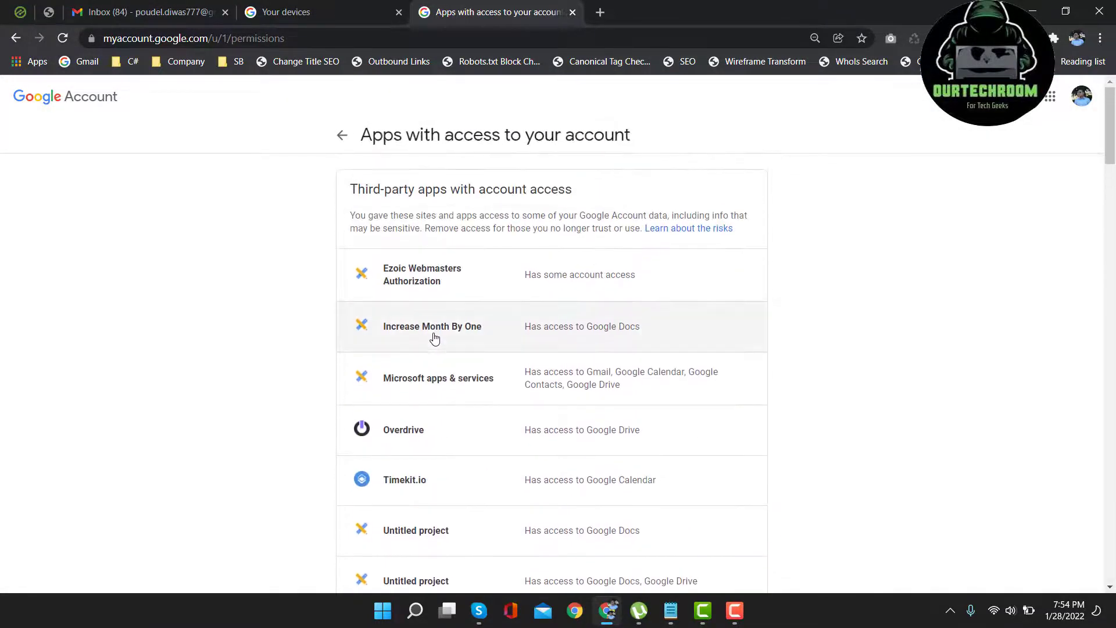
scroll(433, 338, "down", 6)
left_click(435, 328)
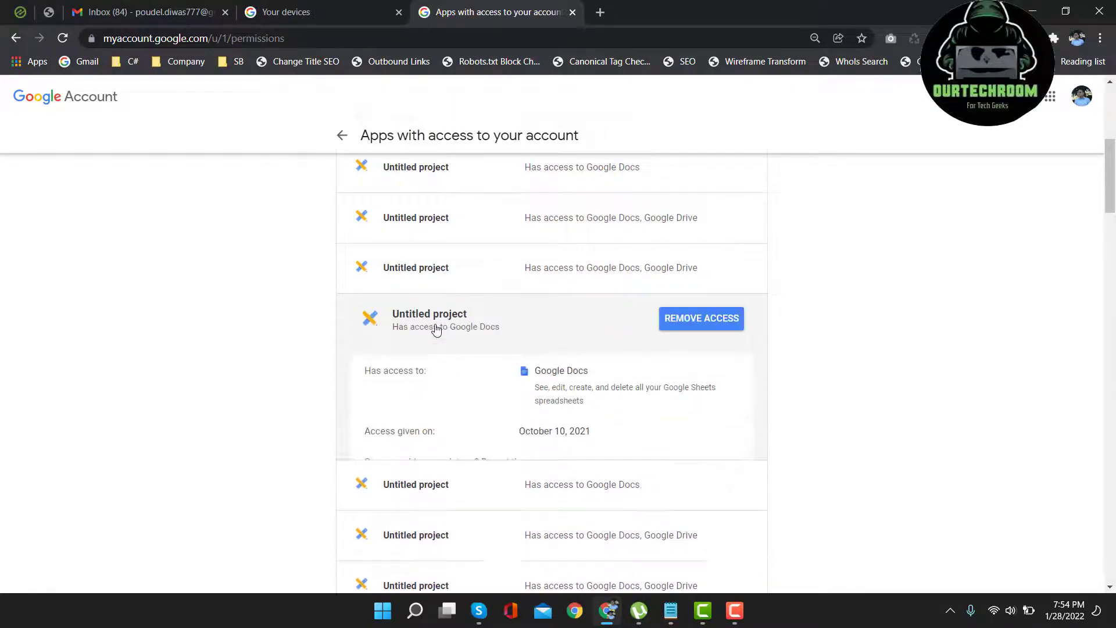
left_click(703, 320)
left_click(625, 379)
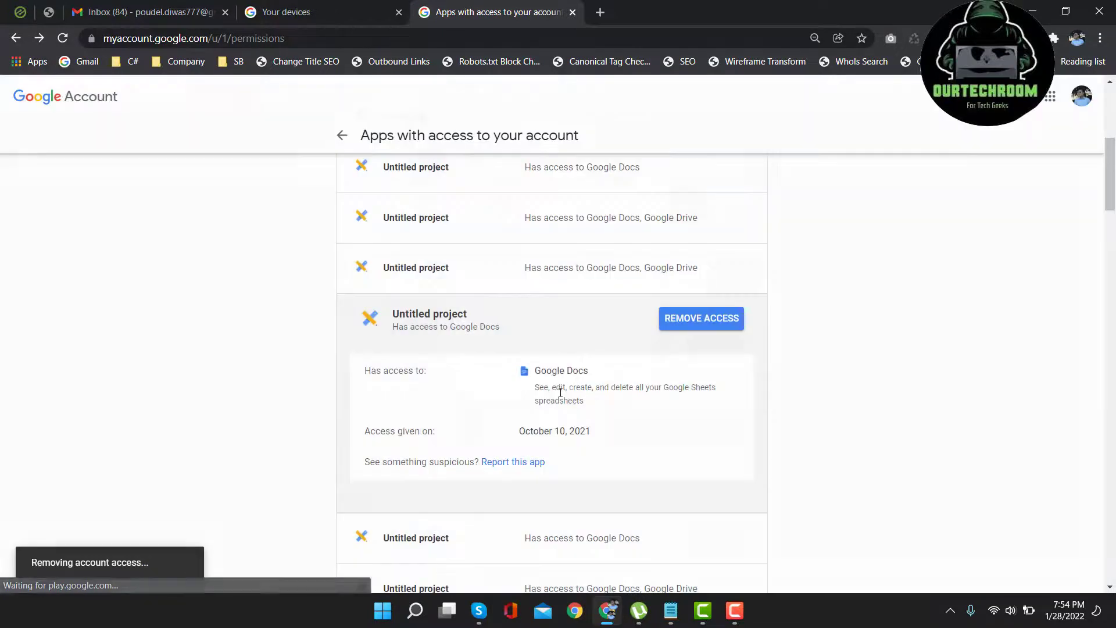
left_click(529, 274)
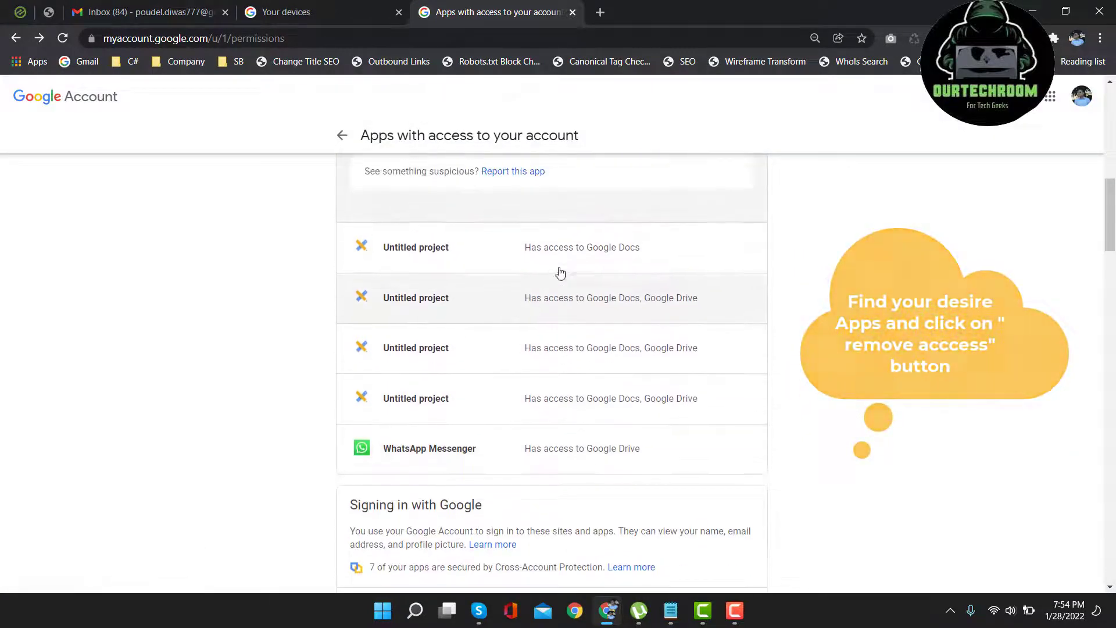
left_click(699, 251)
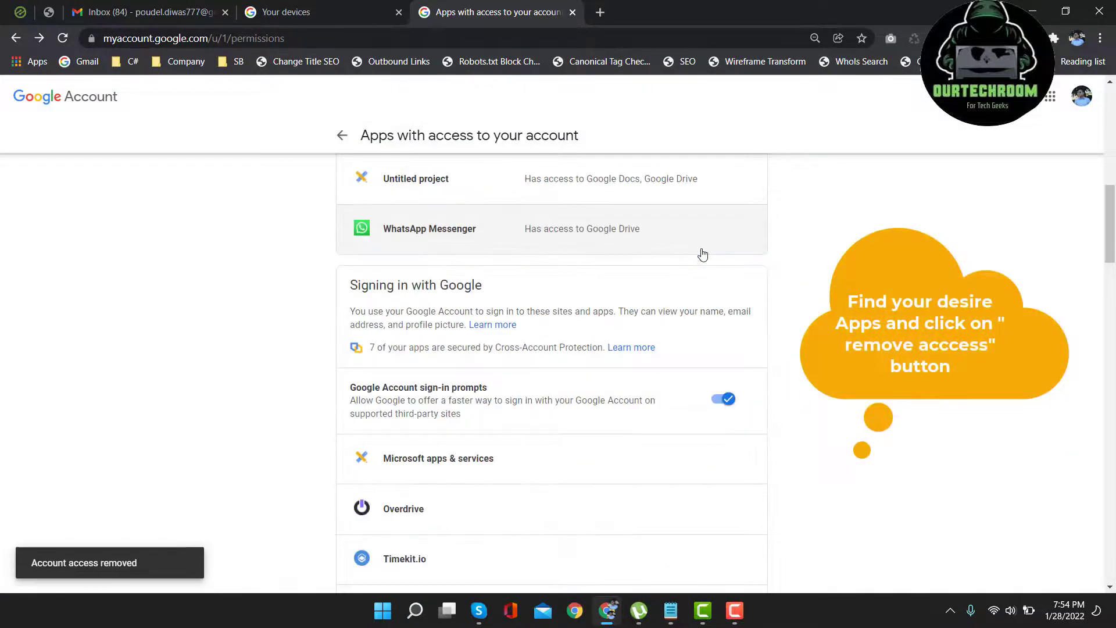
scroll(582, 345, "down", 3)
left_click(451, 304)
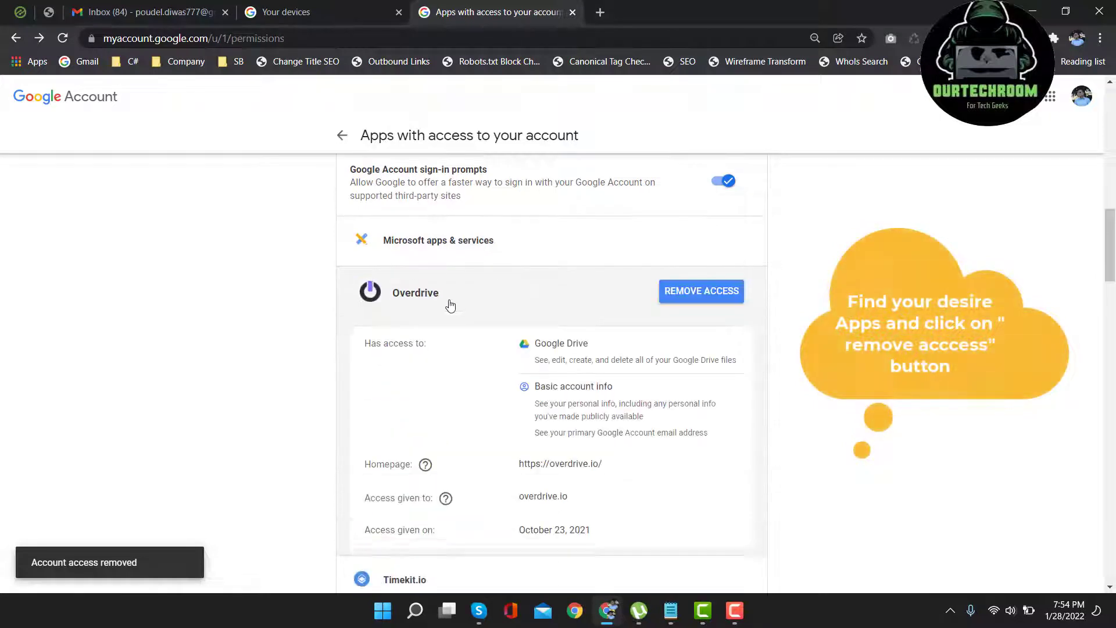
left_click(705, 295)
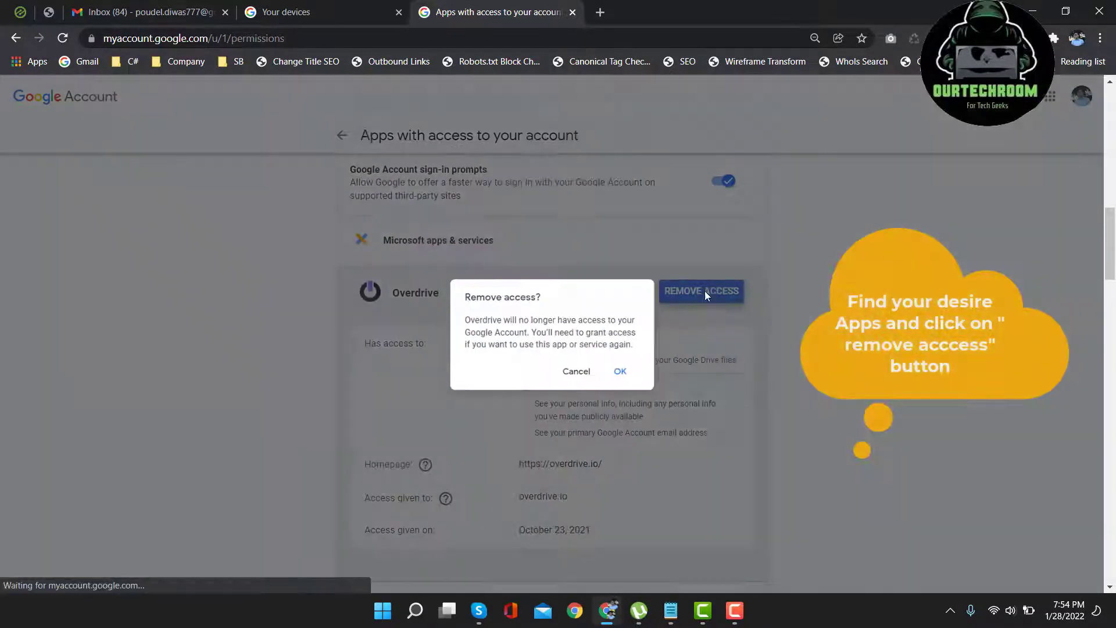
left_click(621, 375)
- Remove Timekit.io's account access
scroll(608, 382, "down", 5)
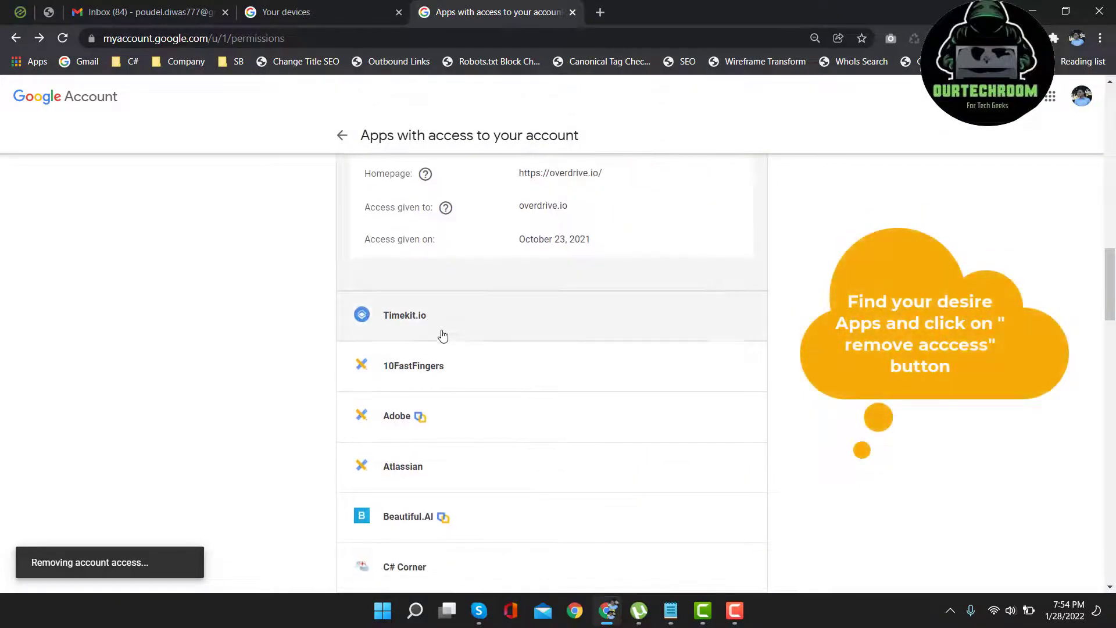
left_click(435, 318)
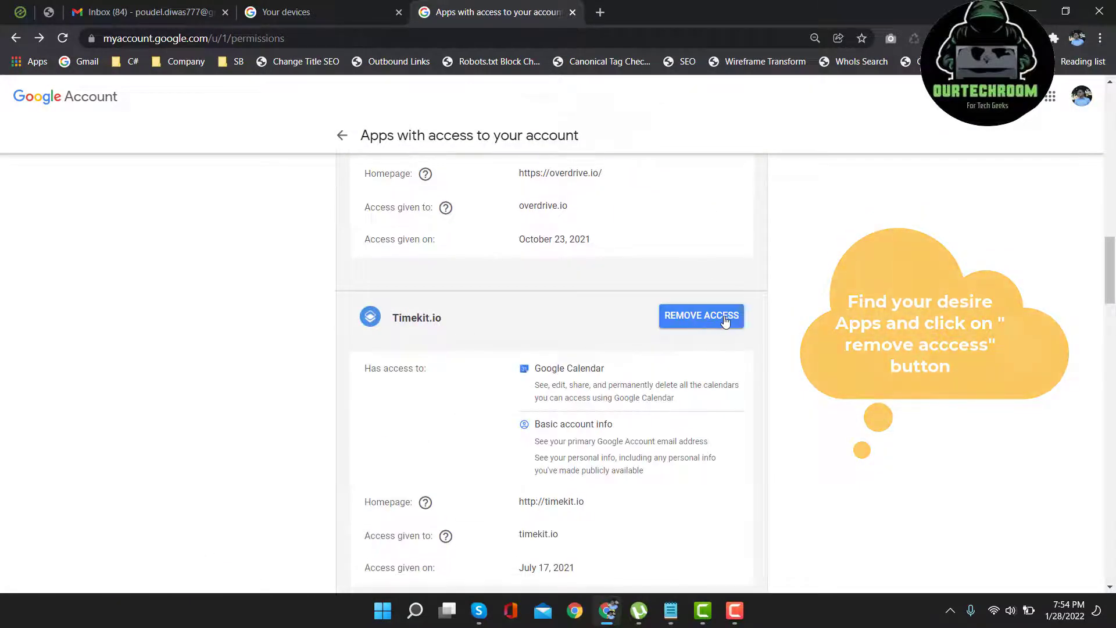
left_click(690, 320)
left_click(627, 376)
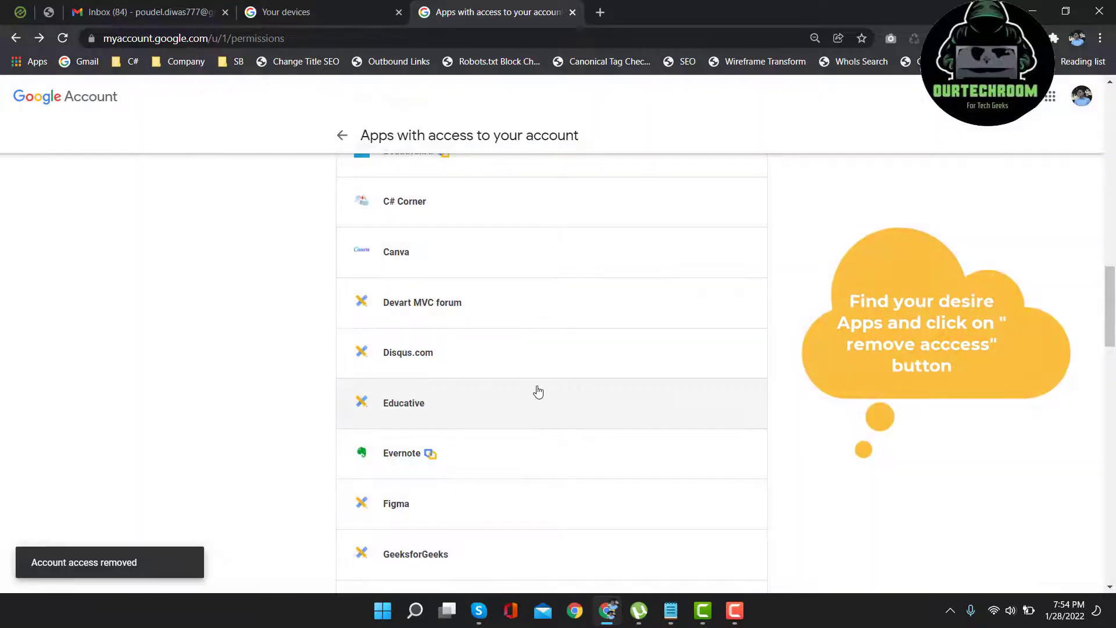
scroll(512, 390, "up", 10)
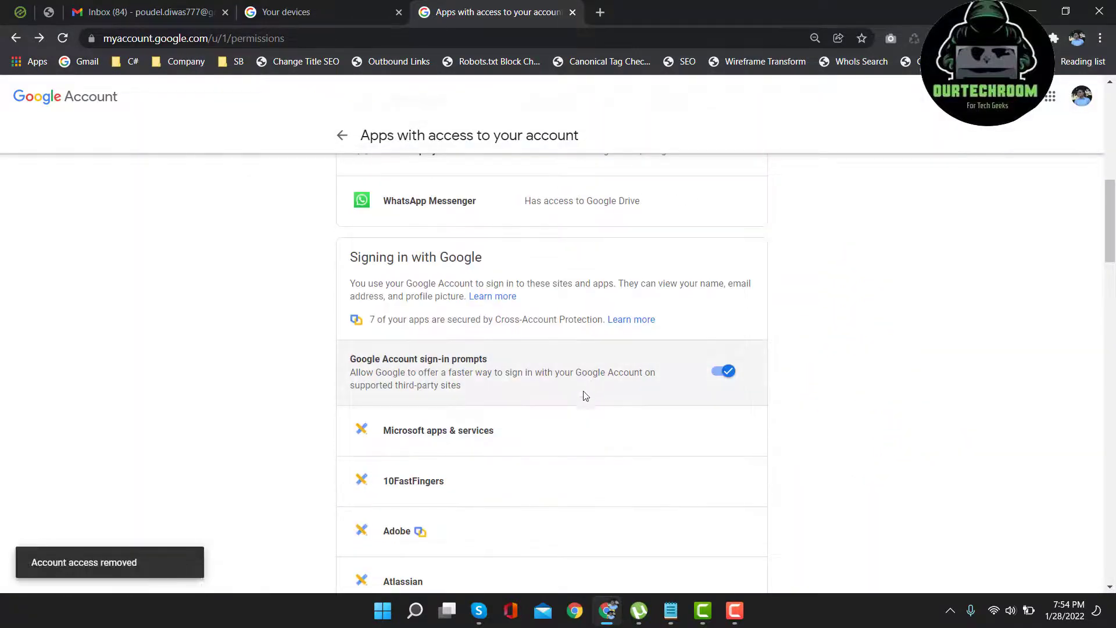
scroll(526, 419, "down", 20)
scroll(494, 447, "down", 14)
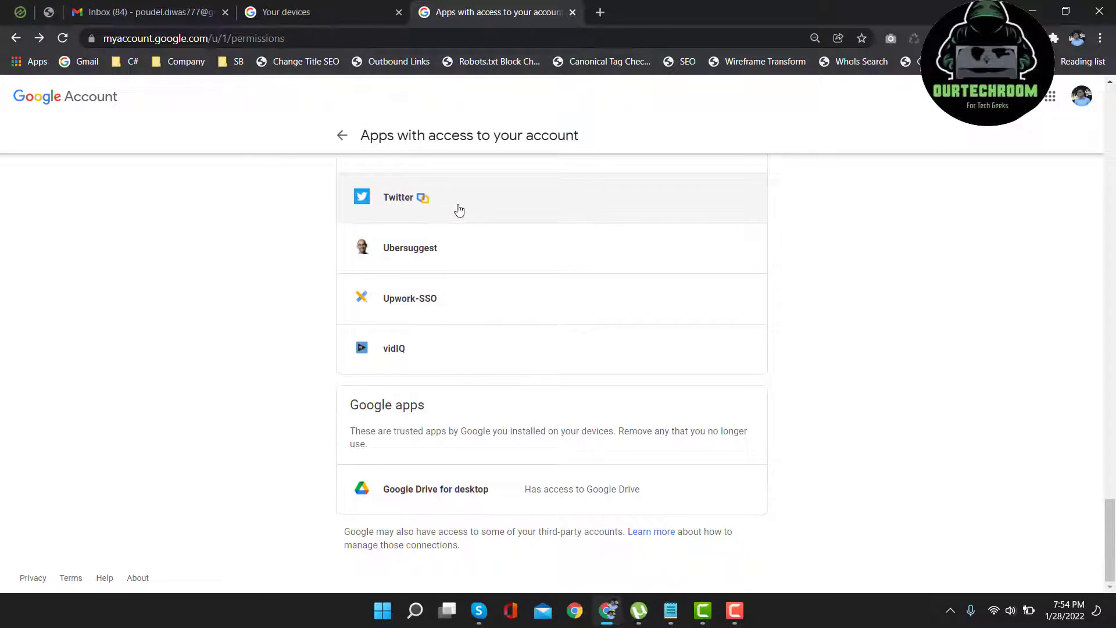
- Go back from the apps-with-access list to the Security overview page
left_click(343, 136)
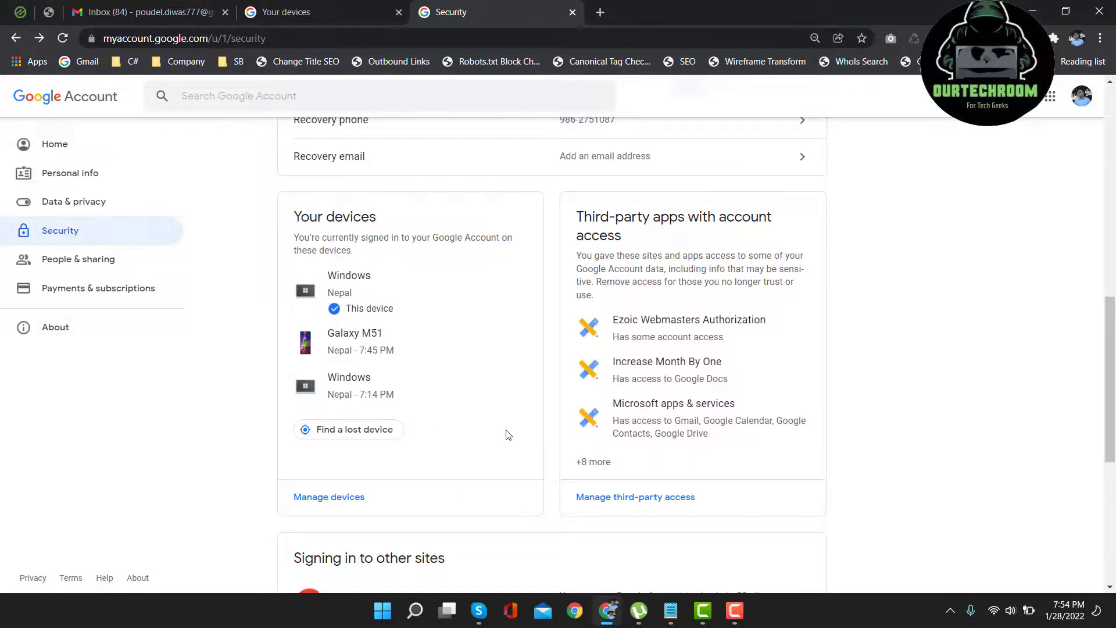